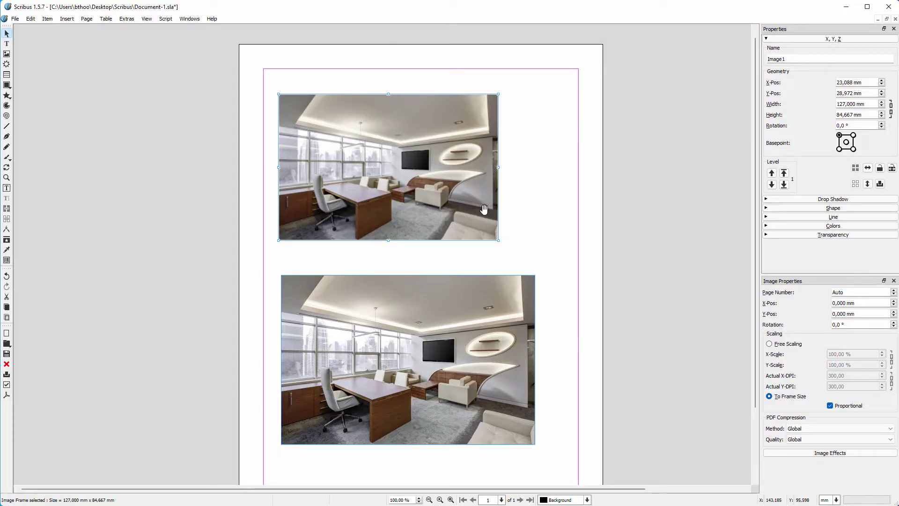
Enlarge the frame and load 'Office_high resolution.jpg' into the empty lower frame
{"action": "left_click_drag", "start_coordinate": [498, 240], "coordinate": [510, 252]}
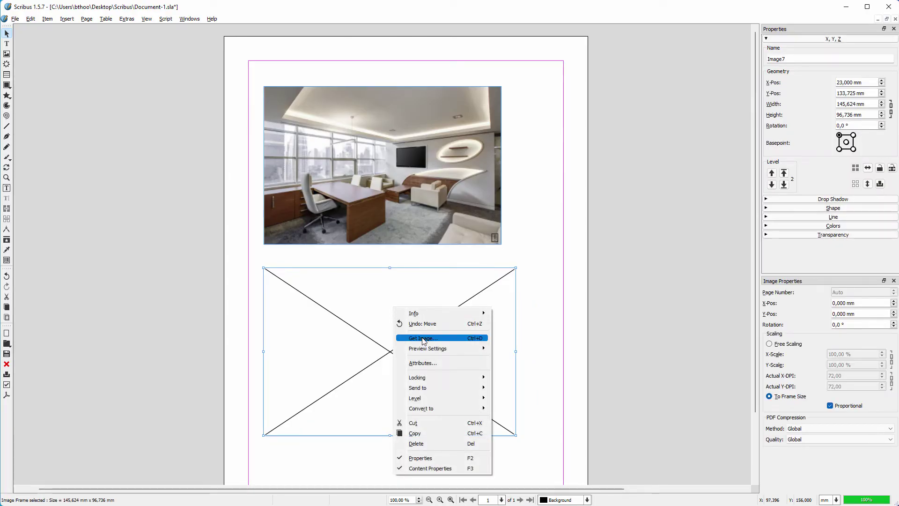
{"action": "left_click", "coordinate": [422, 338]}
{"action": "left_click", "coordinate": [372, 210]}
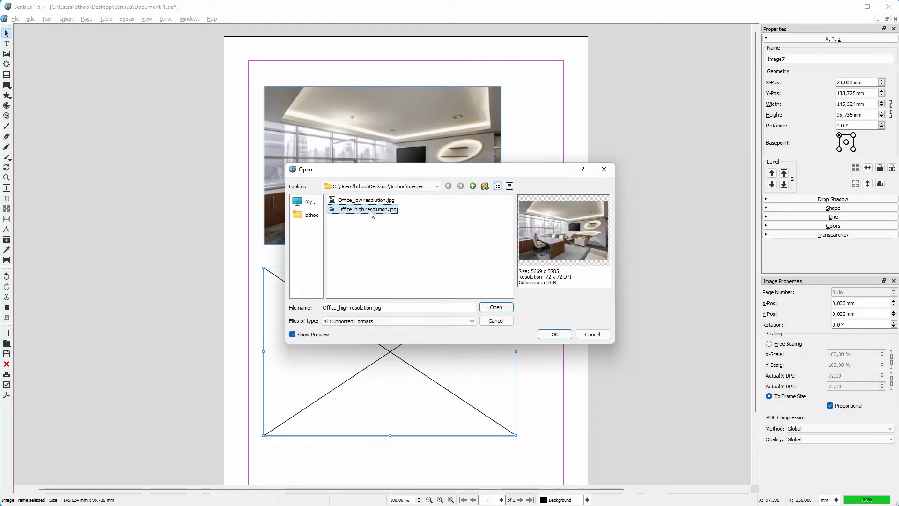
{"action": "left_click", "coordinate": [557, 335]}
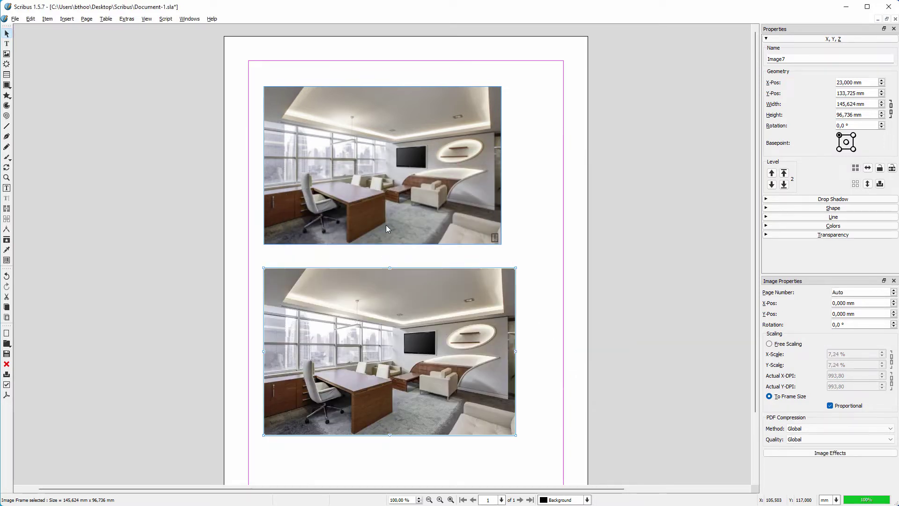
Close the current document, discarding unsaved changes
{"action": "left_click", "coordinate": [15, 19]}
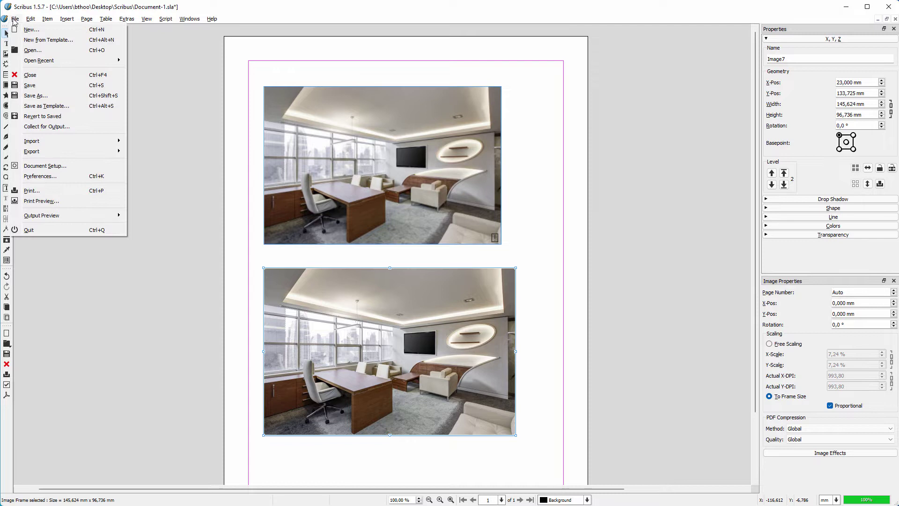
{"action": "left_click", "coordinate": [49, 75]}
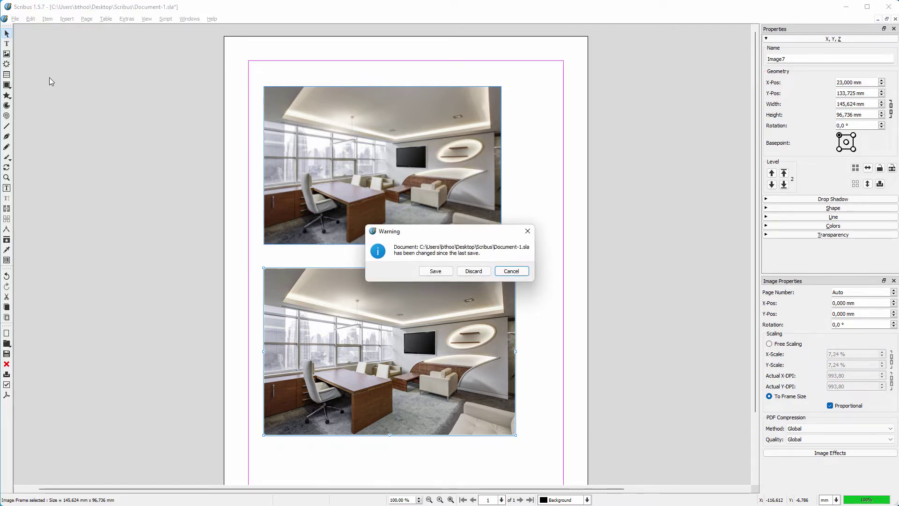
{"action": "left_click", "coordinate": [434, 271]}
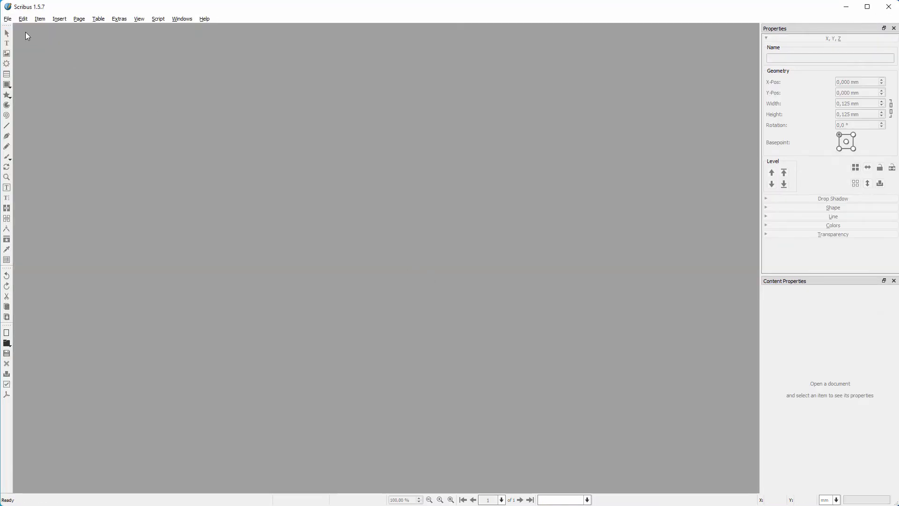
Set the Item Tools image defaults in Preferences to scale images to frame size
{"action": "left_click", "coordinate": [8, 19]}
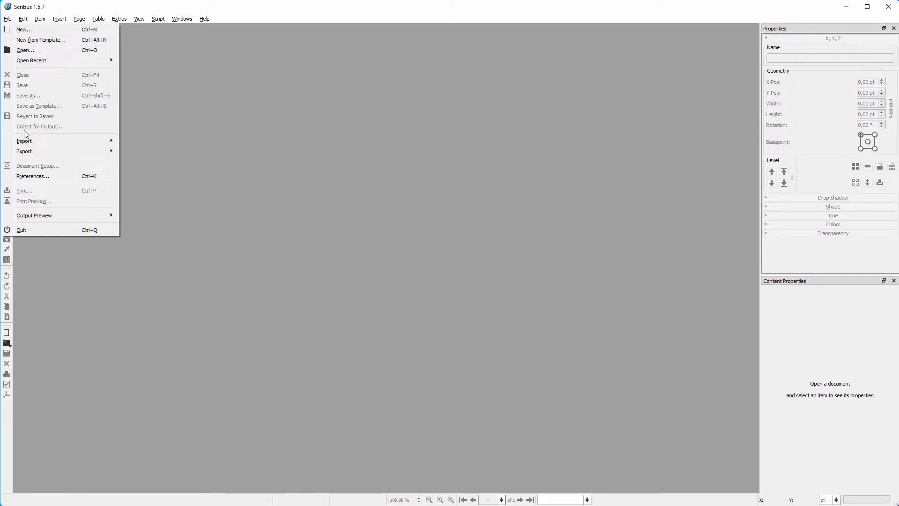
{"action": "left_click", "coordinate": [56, 177]}
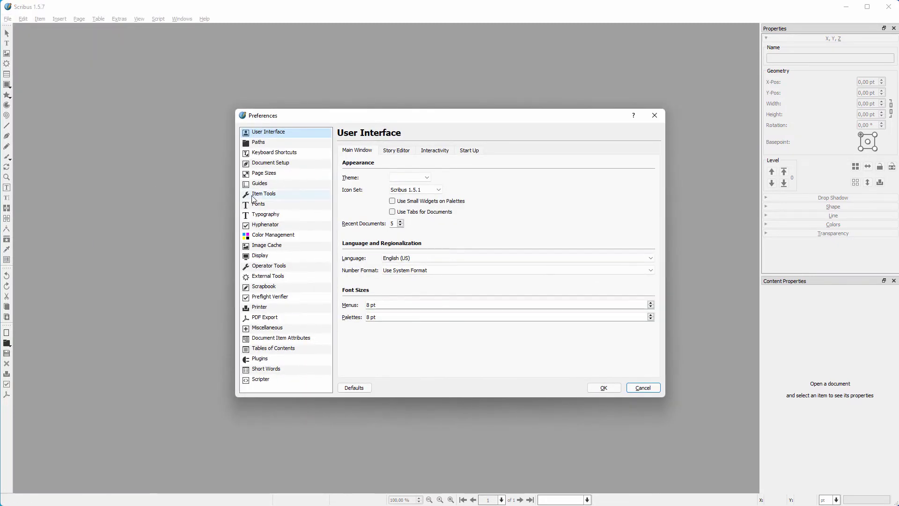
{"action": "left_click", "coordinate": [285, 195]}
{"action": "left_click", "coordinate": [373, 152]}
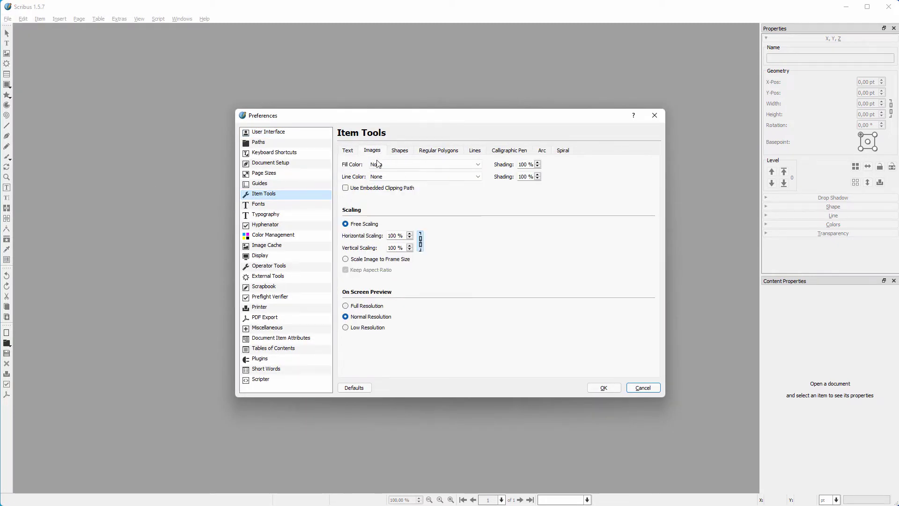
{"action": "left_click", "coordinate": [345, 260]}
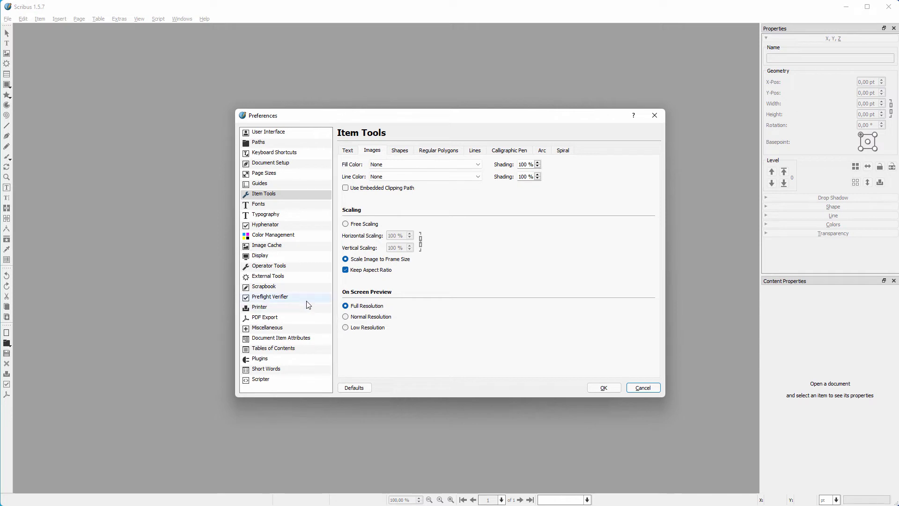
Set Preflight Verifier minimum resolution to 300 dpi and maximum resolution to 4000 dpi
{"action": "left_click", "coordinate": [294, 297]}
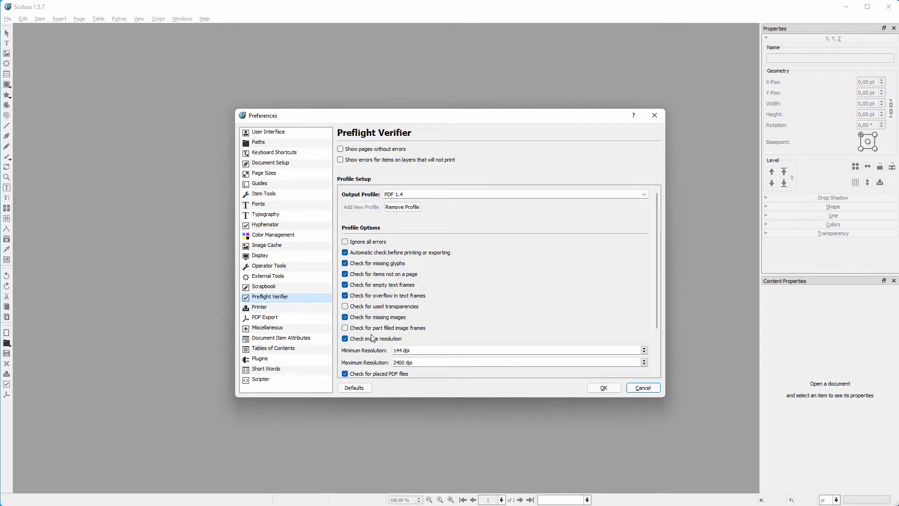
{"action": "left_click_drag", "start_coordinate": [415, 351], "coordinate": [392, 351]}
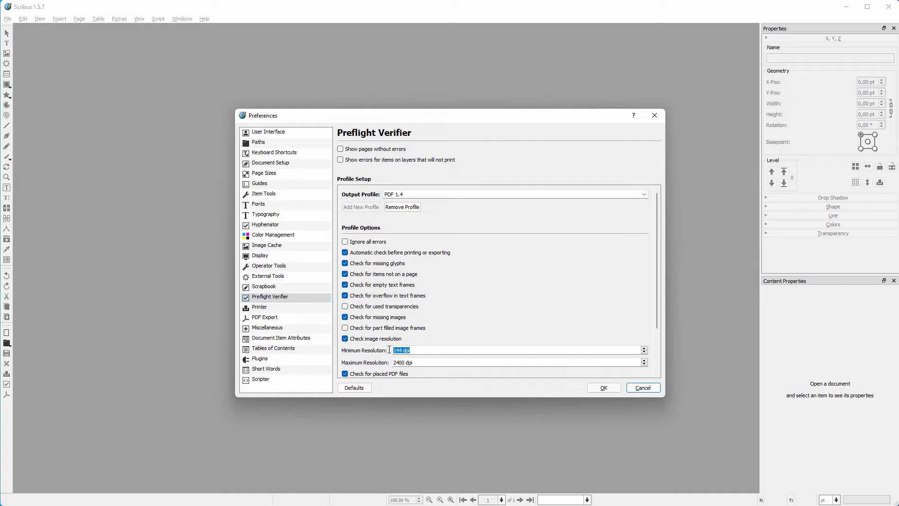
{"action": "type", "text": "300"}
{"action": "left_click", "coordinate": [409, 362]}
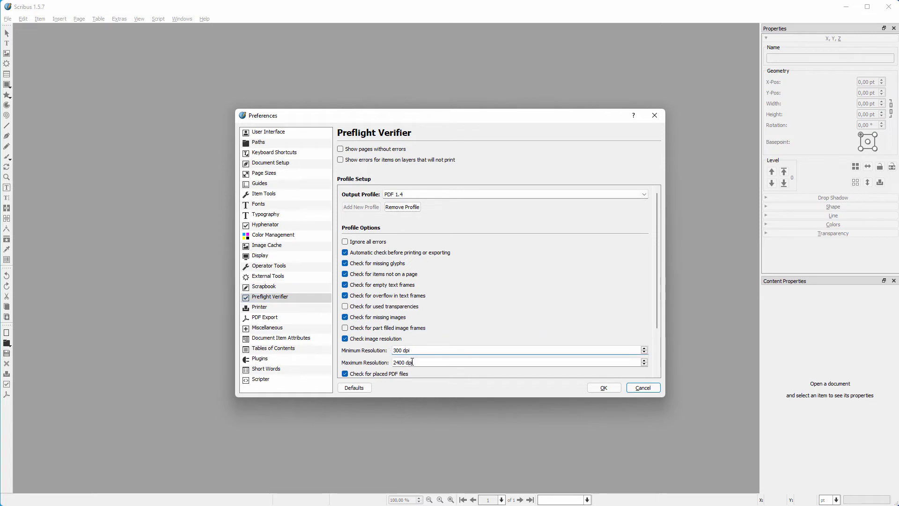
{"action": "left_click_drag", "start_coordinate": [414, 362], "coordinate": [392, 363]}
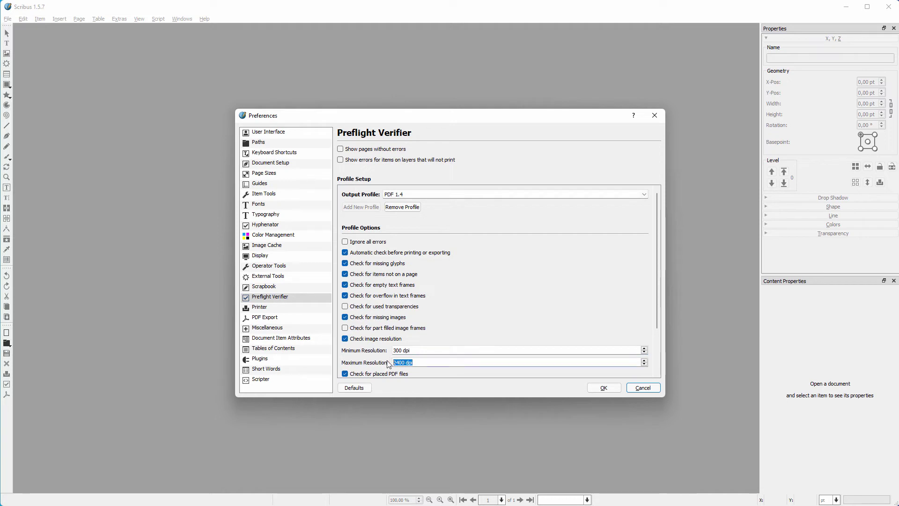
{"action": "type", "text": "400"}
Apply the preferences and create a new document with the default settings
{"action": "left_click", "coordinate": [602, 389]}
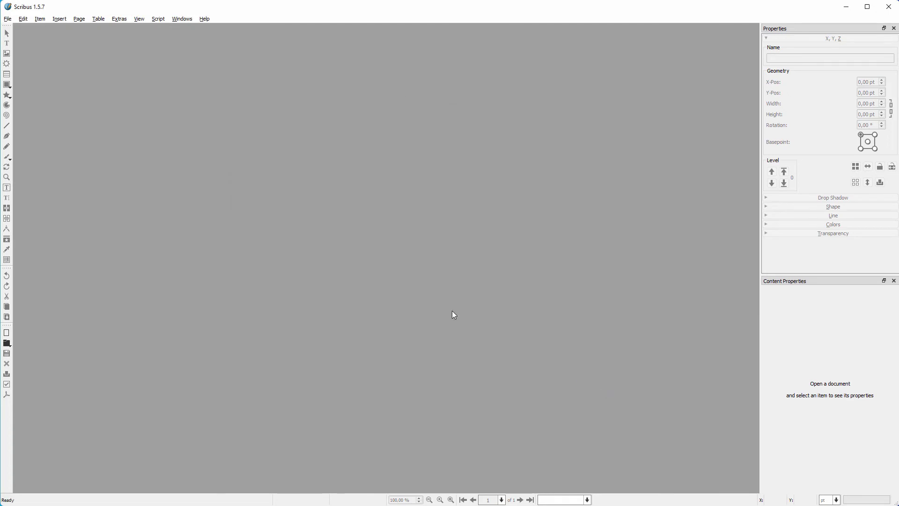
{"action": "left_click", "coordinate": [10, 21]}
{"action": "left_click", "coordinate": [501, 345]}
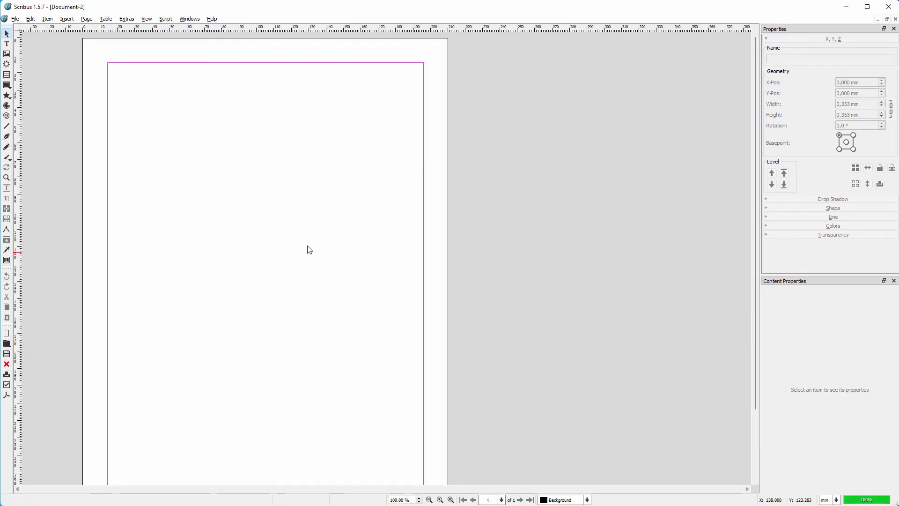
Draw an image frame near the top of the page and load the high-resolution office photo
{"action": "left_click", "coordinate": [6, 55]}
{"action": "left_click_drag", "start_coordinate": [123, 91], "coordinate": [397, 269]}
{"action": "right_click", "coordinate": [273, 156]}
{"action": "left_click", "coordinate": [311, 189]}
{"action": "left_click", "coordinate": [364, 209]}
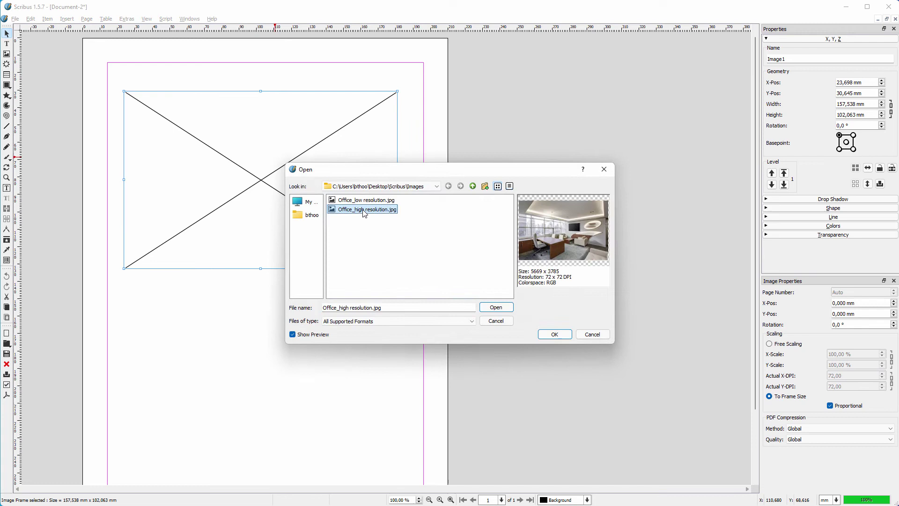
{"action": "double_click", "coordinate": [363, 210]}
Draw a second image frame below the first and load the office photo into it
{"action": "left_click", "coordinate": [6, 54]}
{"action": "mouse_move", "coordinate": [127, 279]}
{"action": "left_mouse_down"}
{"action": "mouse_move", "coordinate": [228, 403]}
{"action": "mouse_move", "coordinate": [325, 396]}
{"action": "mouse_move", "coordinate": [398, 458]}
{"action": "left_mouse_up"}
{"action": "right_click", "coordinate": [224, 313]}
{"action": "left_click", "coordinate": [246, 345]}
{"action": "double_click", "coordinate": [360, 222]}
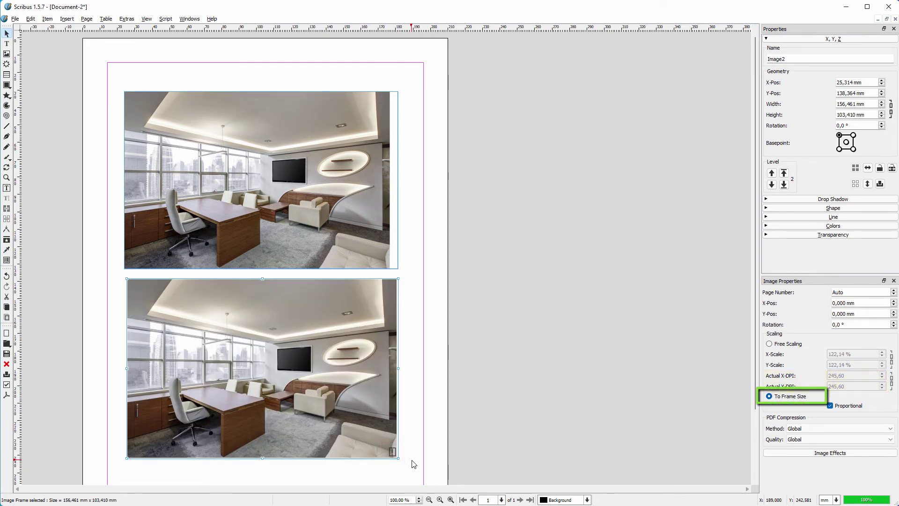
Switch the upper frame to Free Scaling and crop its right, top and left edges
{"action": "left_click", "coordinate": [358, 236]}
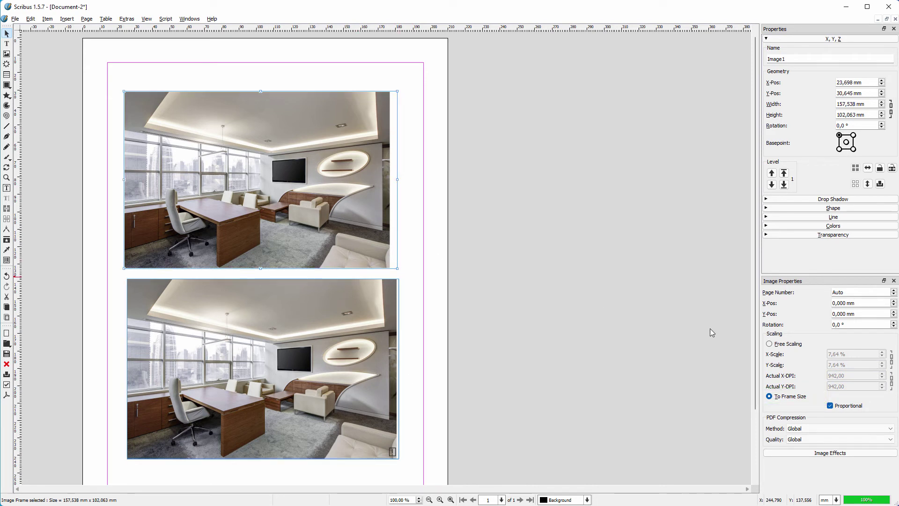
{"action": "left_click", "coordinate": [769, 343]}
{"action": "left_click_drag", "start_coordinate": [398, 180], "coordinate": [316, 190]}
{"action": "left_click_drag", "start_coordinate": [218, 92], "coordinate": [220, 128]}
{"action": "left_click_drag", "start_coordinate": [125, 198], "coordinate": [147, 198]}
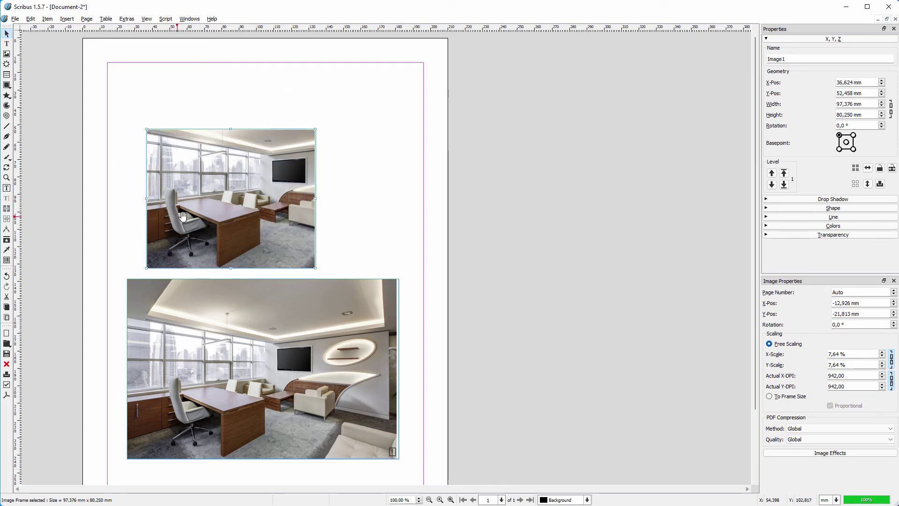
Shift the photo inside the upper frame, then move a corner node to slant the outline
{"action": "double_click", "coordinate": [239, 200]}
{"action": "mouse_move", "coordinate": [240, 200]}
{"action": "left_mouse_down"}
{"action": "mouse_move", "coordinate": [235, 188]}
{"action": "mouse_move", "coordinate": [229, 209]}
{"action": "left_mouse_up"}
{"action": "key", "text": "Escape"}
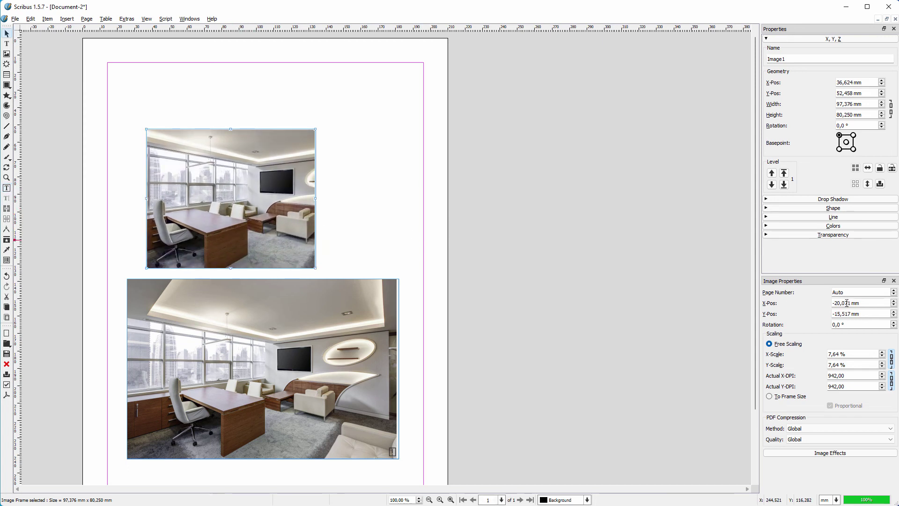
{"action": "scroll", "coordinate": [846, 303], "scroll_direction": "down", "scroll_amount": 3}
{"action": "scroll", "coordinate": [869, 300], "scroll_direction": "down", "scroll_amount": 6}
{"action": "scroll", "coordinate": [869, 300], "scroll_direction": "down", "scroll_amount": 8}
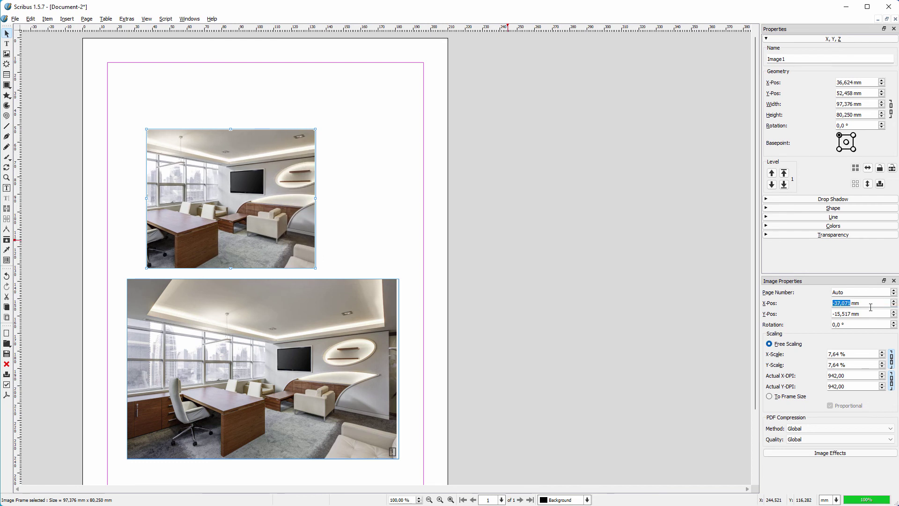
{"action": "scroll", "coordinate": [869, 310], "scroll_direction": "down", "scroll_amount": 1}
{"action": "scroll", "coordinate": [868, 311], "scroll_direction": "down", "scroll_amount": 2}
{"action": "scroll", "coordinate": [868, 311], "scroll_direction": "up", "scroll_amount": 1}
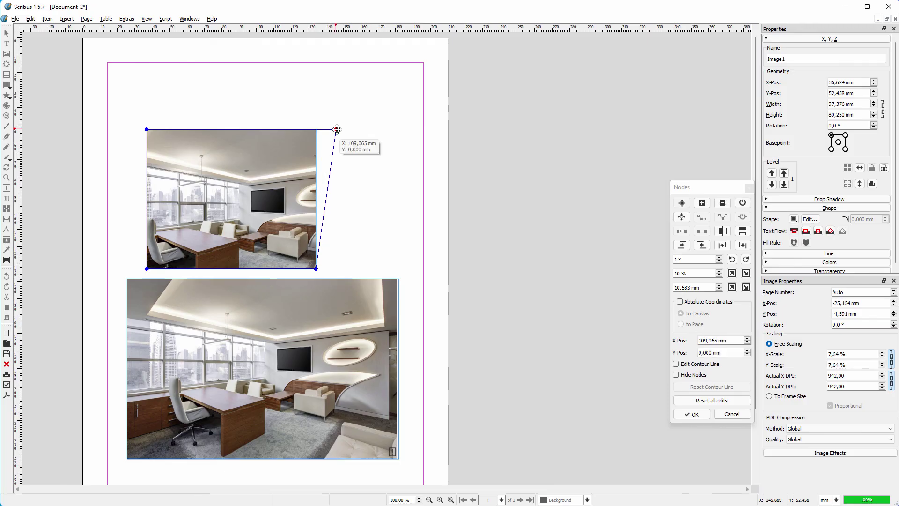
{"action": "left_click_drag", "start_coordinate": [147, 129], "coordinate": [169, 129]}
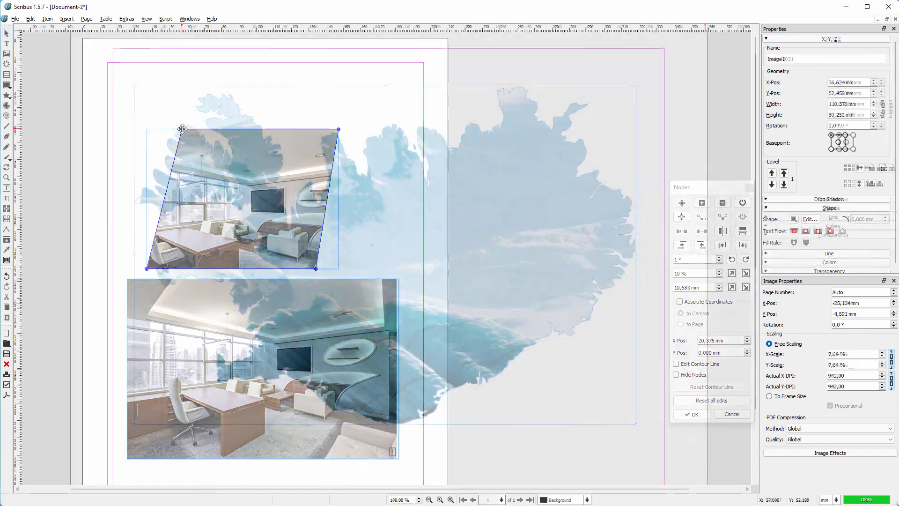